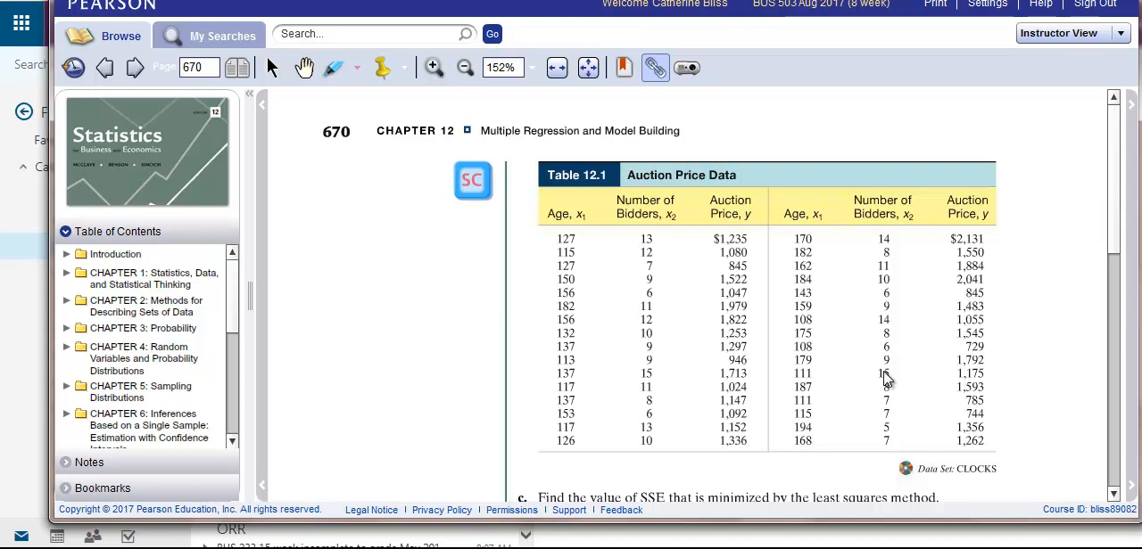
# Switch to the MyStatLab course site and open the textbook data sets in StatCrunch.
pyautogui.click(135, 69)
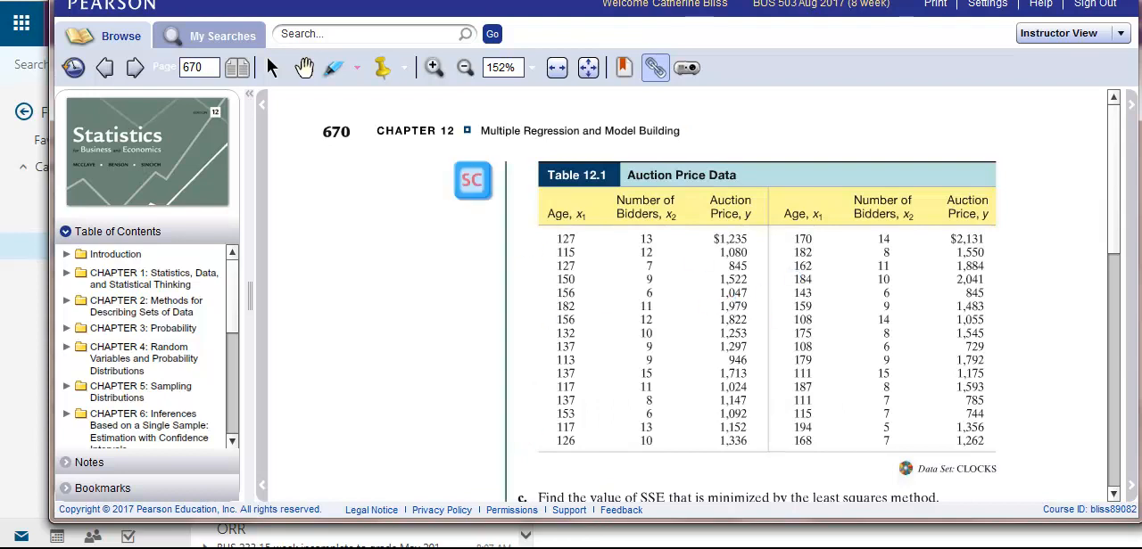
pyautogui.click(695, 2)
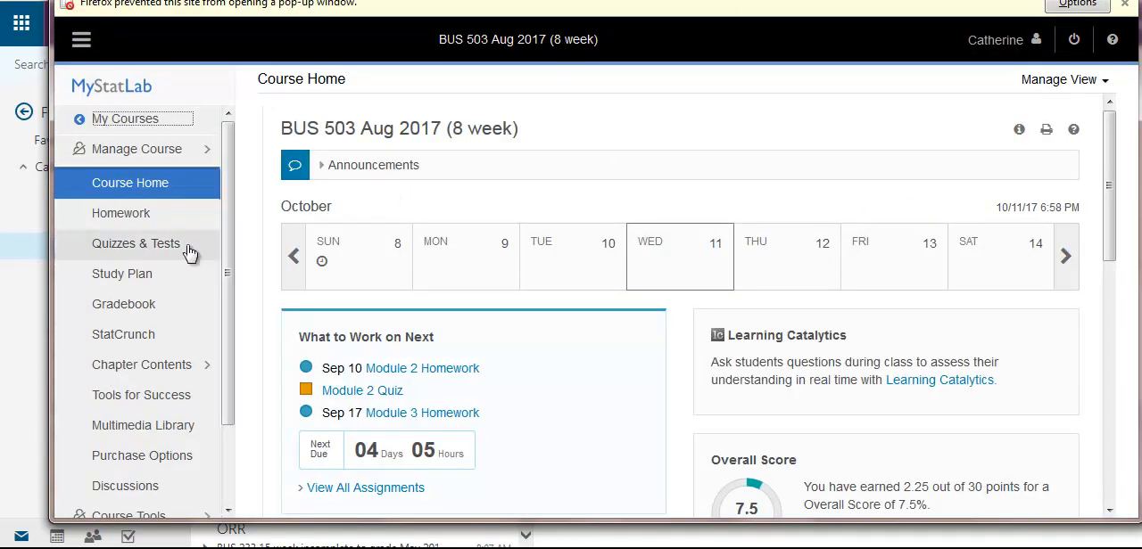
pyautogui.click(134, 346)
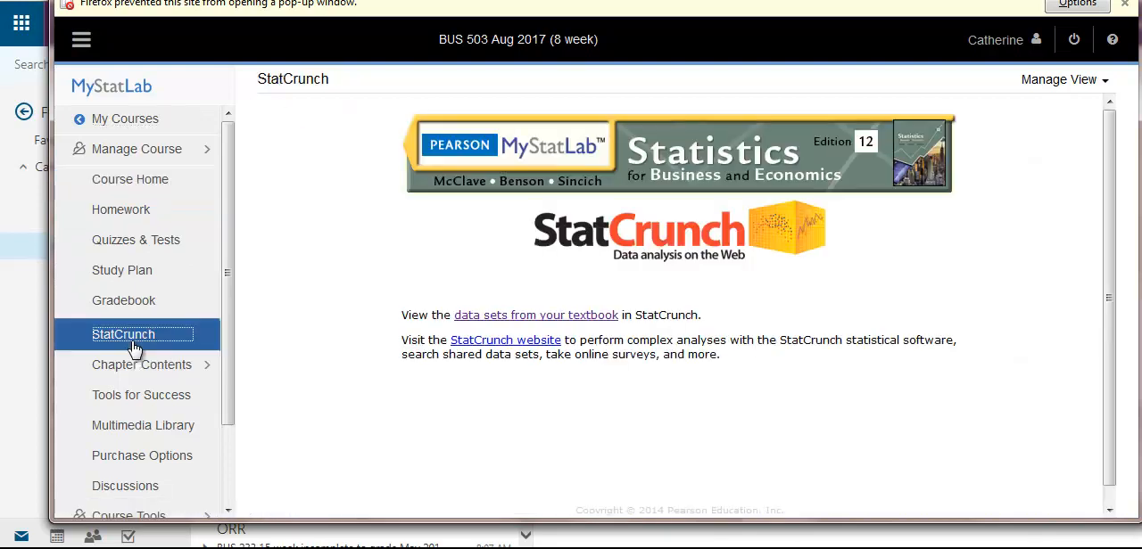
pyautogui.click(499, 317)
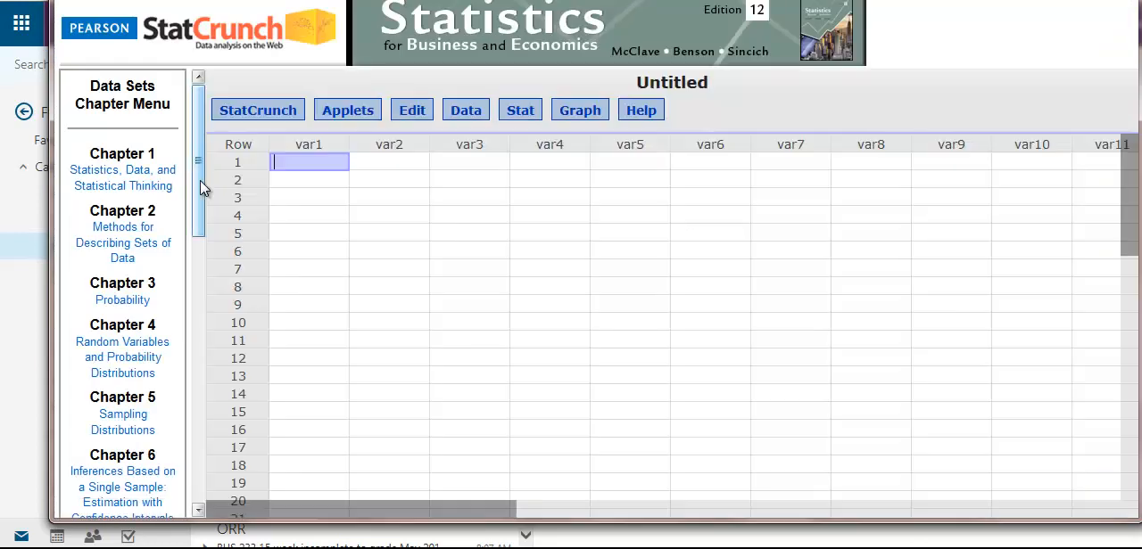
# Load the CLOCKS table data set from Chapter 12, Multiple Regression and Model Building.
pyautogui.moveTo(204, 184); pyautogui.dragTo(224, 449)
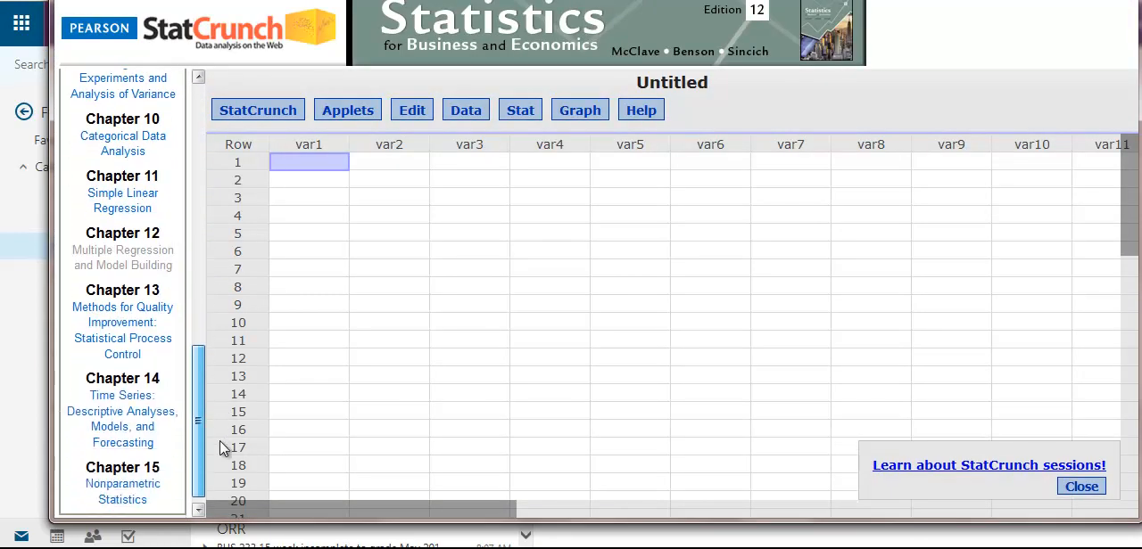
pyautogui.click(164, 262)
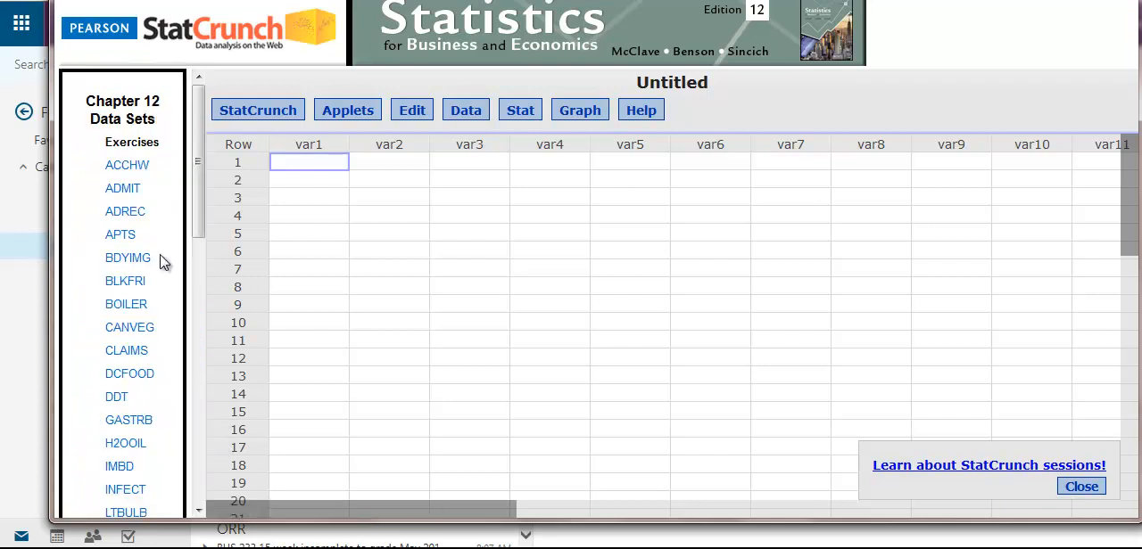
pyautogui.moveTo(205, 170); pyautogui.dragTo(193, 428)
pyautogui.click(135, 296)
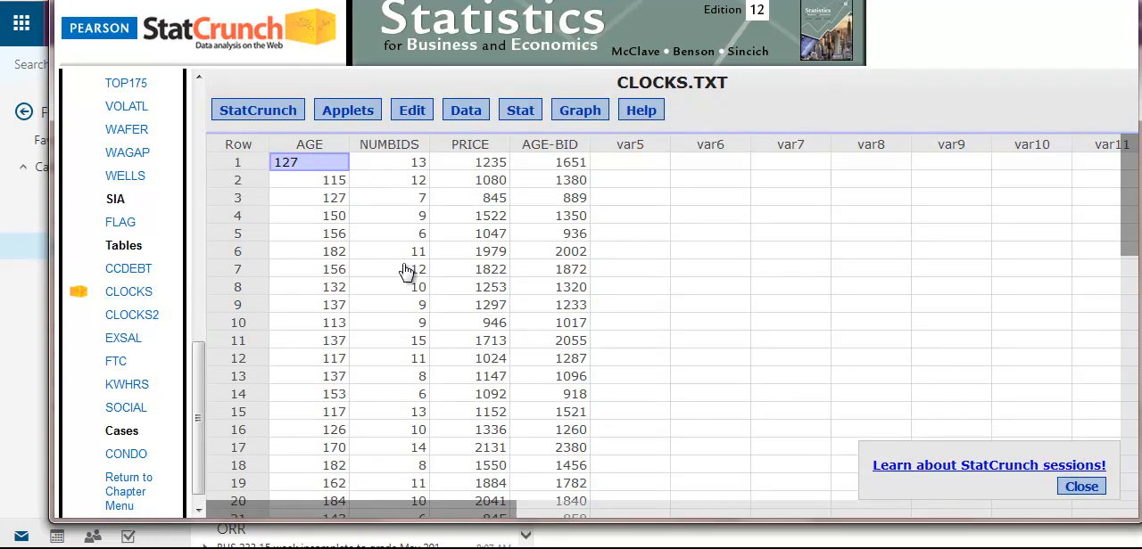
# Set up a multiple linear regression on the clock data with PRICE as the Y variable.
pyautogui.click(525, 114)
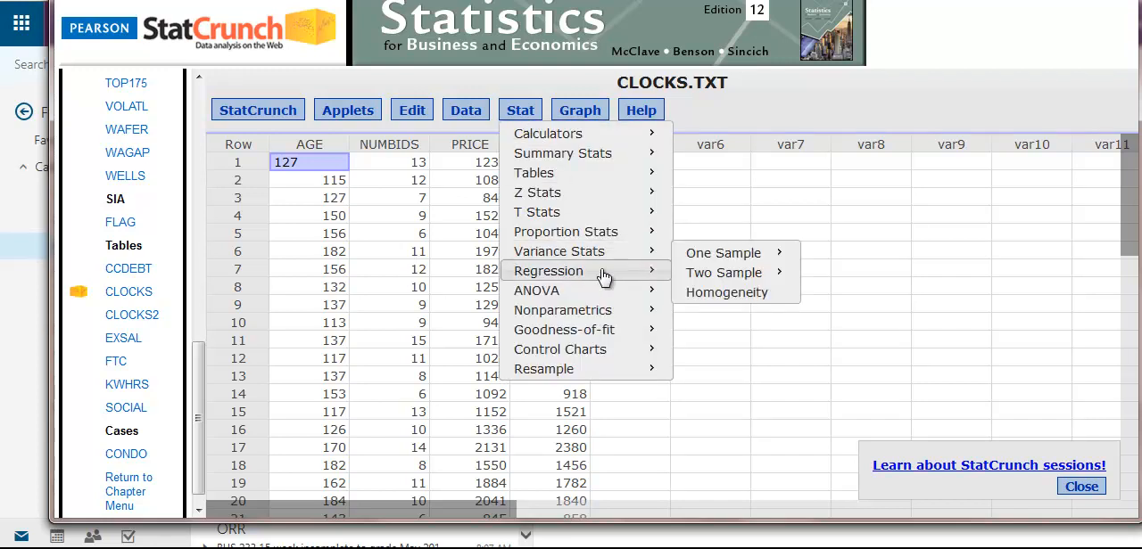
pyautogui.moveTo(602, 273)
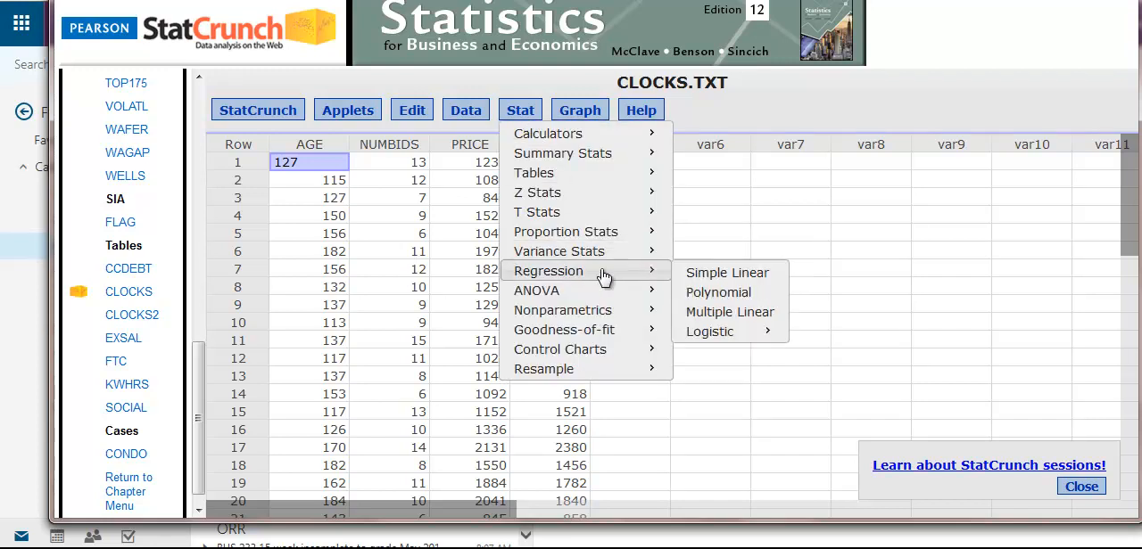
pyautogui.click(722, 314)
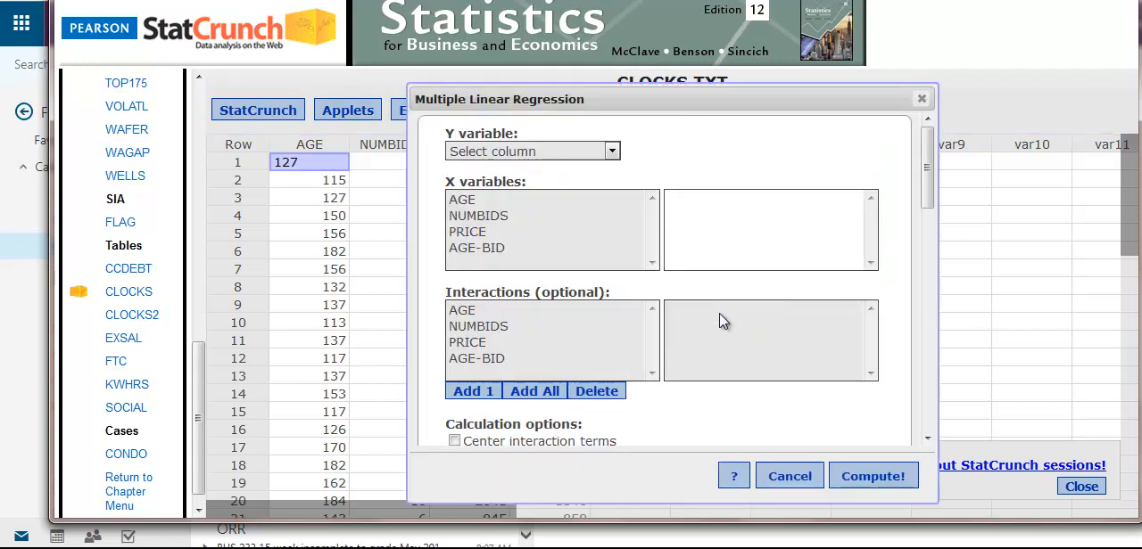
pyautogui.click(532, 153)
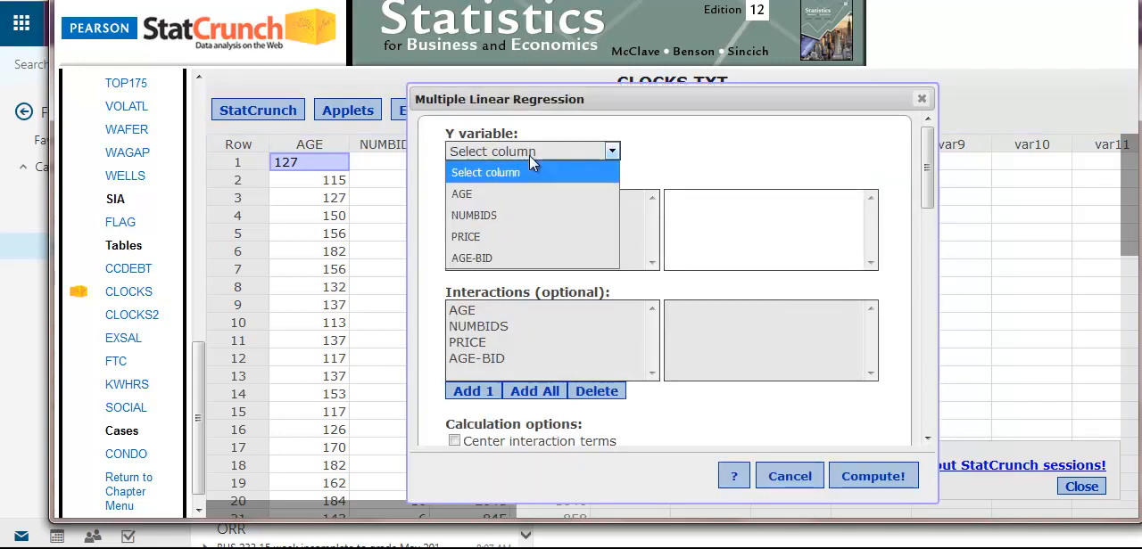
pyautogui.click(495, 236)
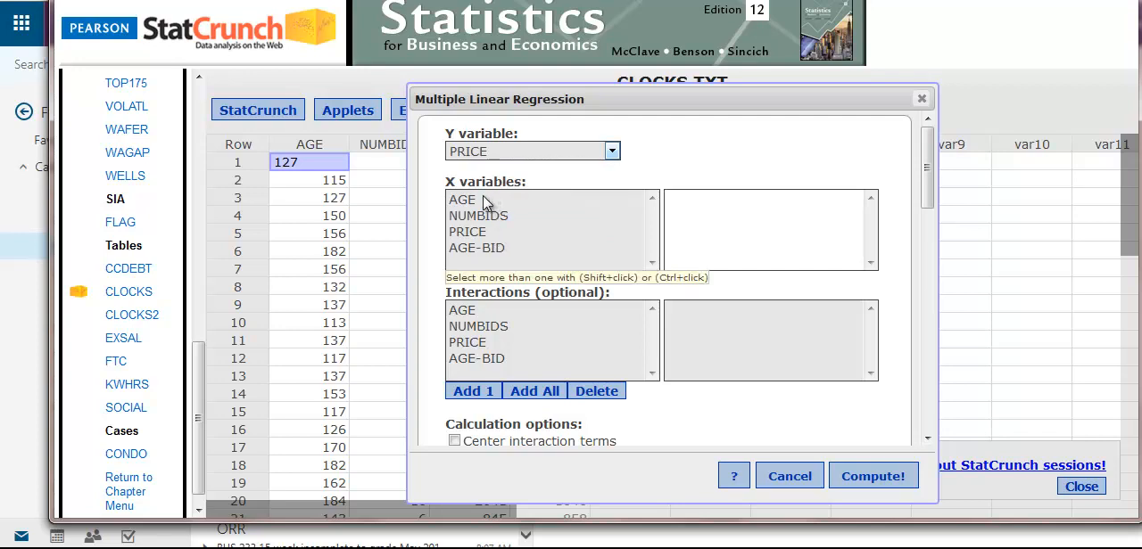
# Choose AGE and NUMBIDS as the X variables and compute the regression.
pyautogui.click(486, 202)
pyautogui.keyDown('shift'); pyautogui.click(491, 216); pyautogui.keyUp('shift')
pyautogui.moveTo(924, 205); pyautogui.dragTo(877, 460)
pyautogui.click(881, 478)
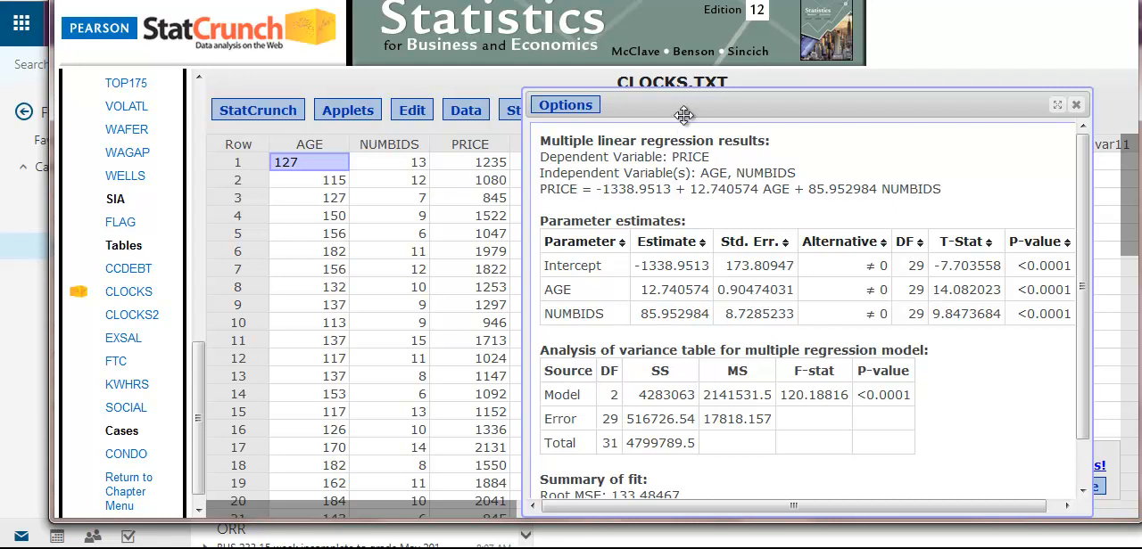
# Review the regression results alongside the textbook's auction price table and close the results window.
pyautogui.moveTo(701, 108); pyautogui.dragTo(753, 105)
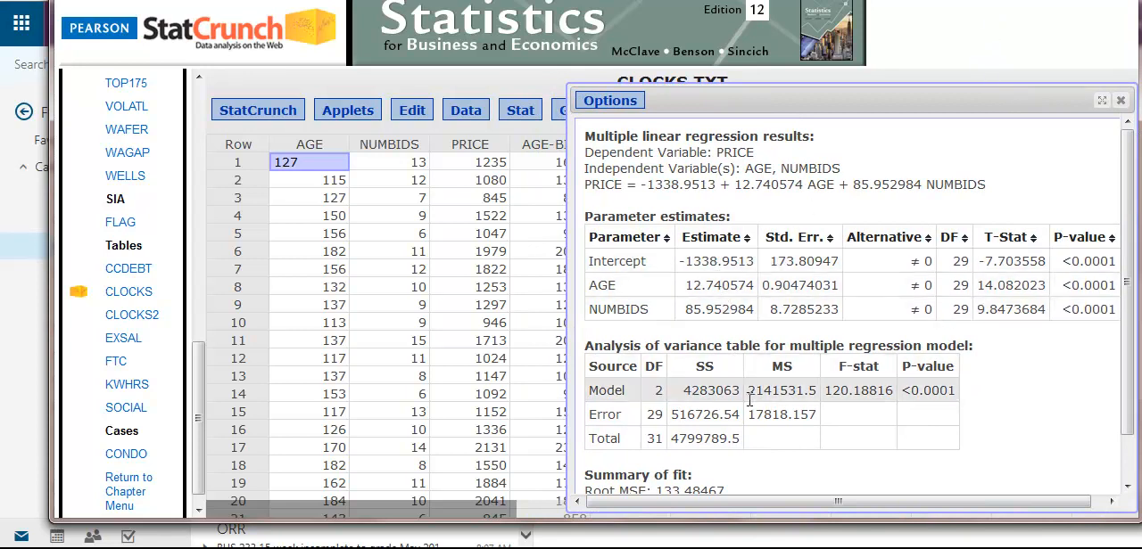
pyautogui.hotkey('alt', 'Tab')
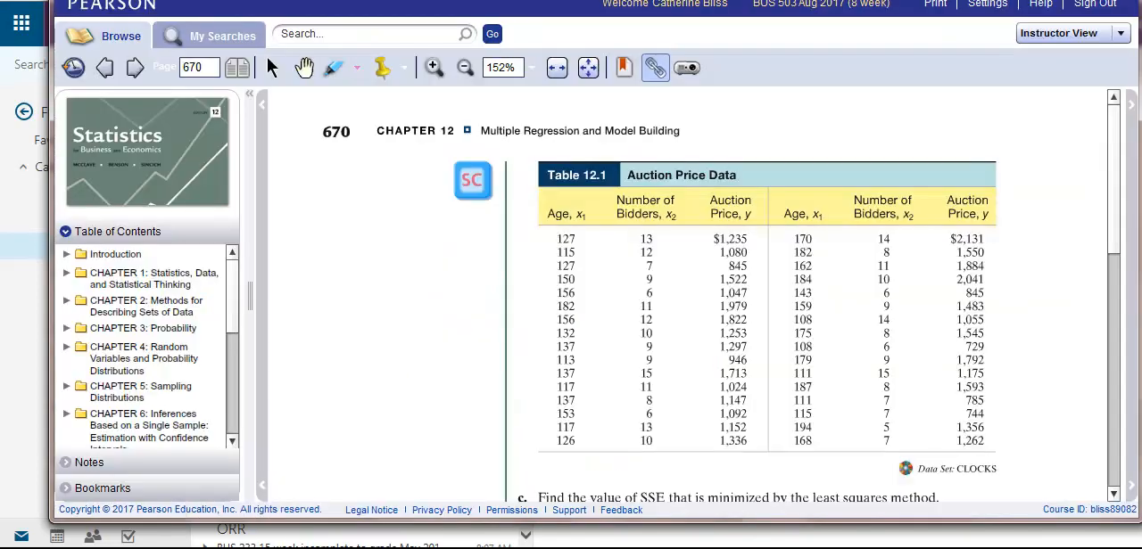
pyautogui.click(135, 68)
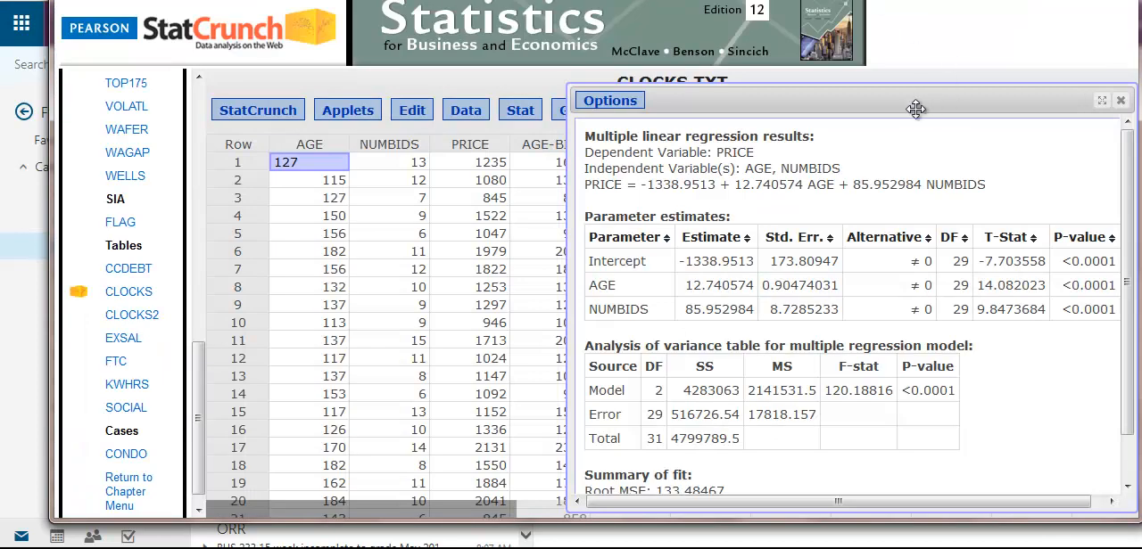
pyautogui.moveTo(949, 105); pyautogui.dragTo(877, 110)
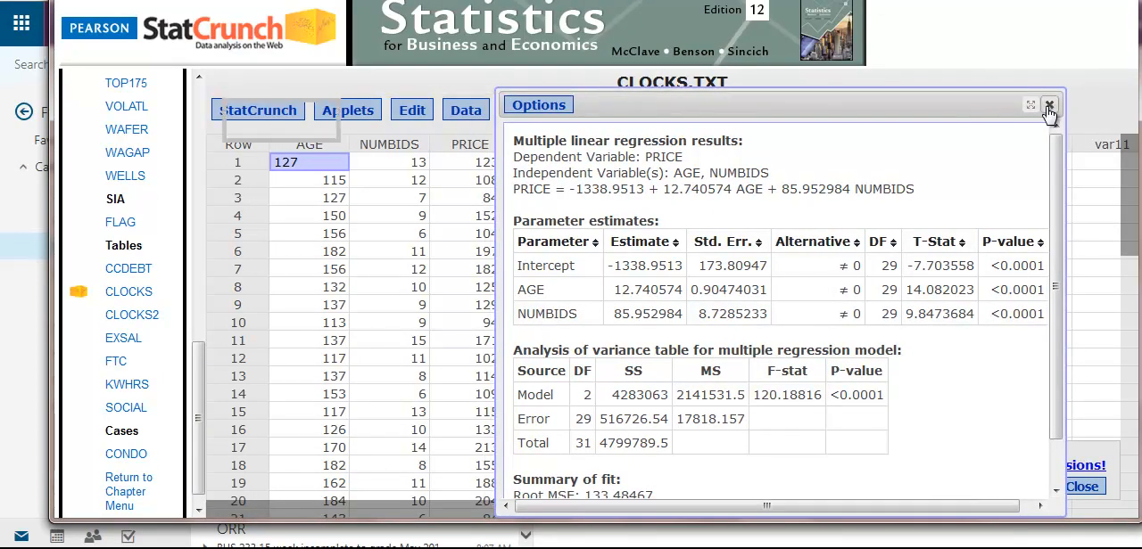
pyautogui.click(1049, 106)
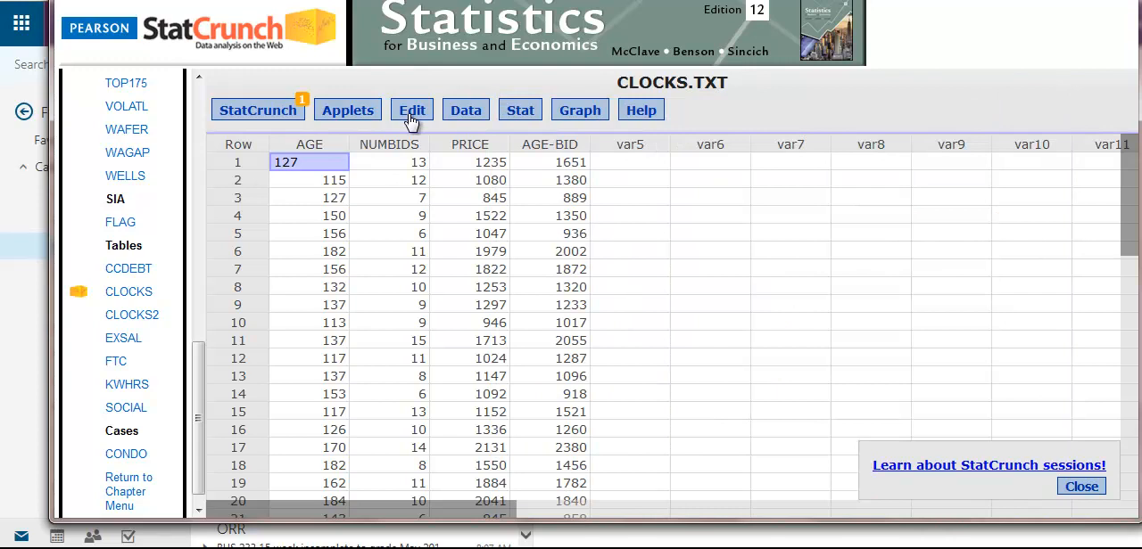
# Export all four data columns as comma-delimited CLOCKSTXT.csv and open the downloaded file in Excel.
pyautogui.click(456, 118)
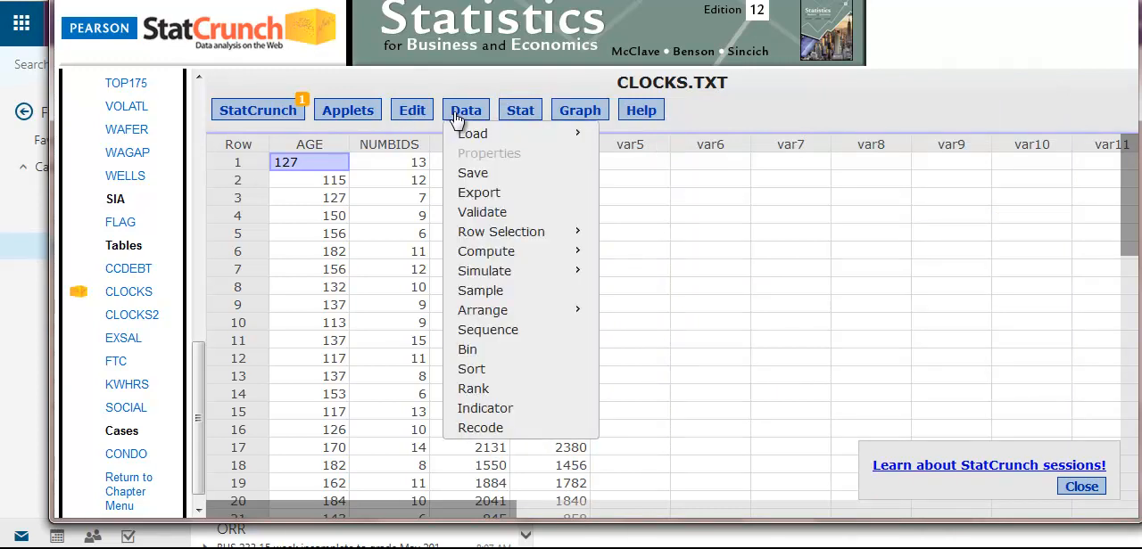
pyautogui.click(488, 197)
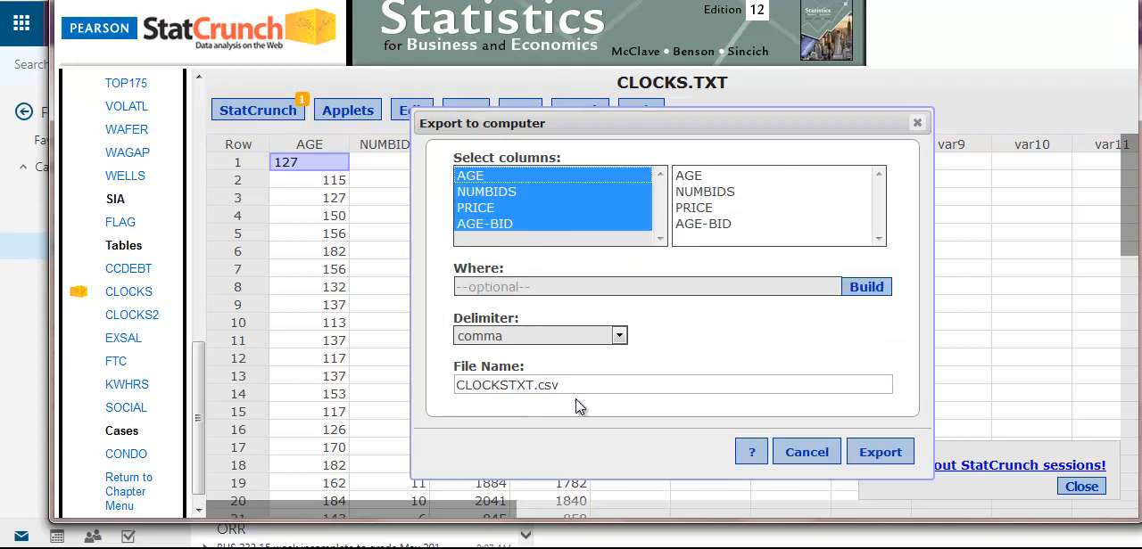
pyautogui.click(861, 457)
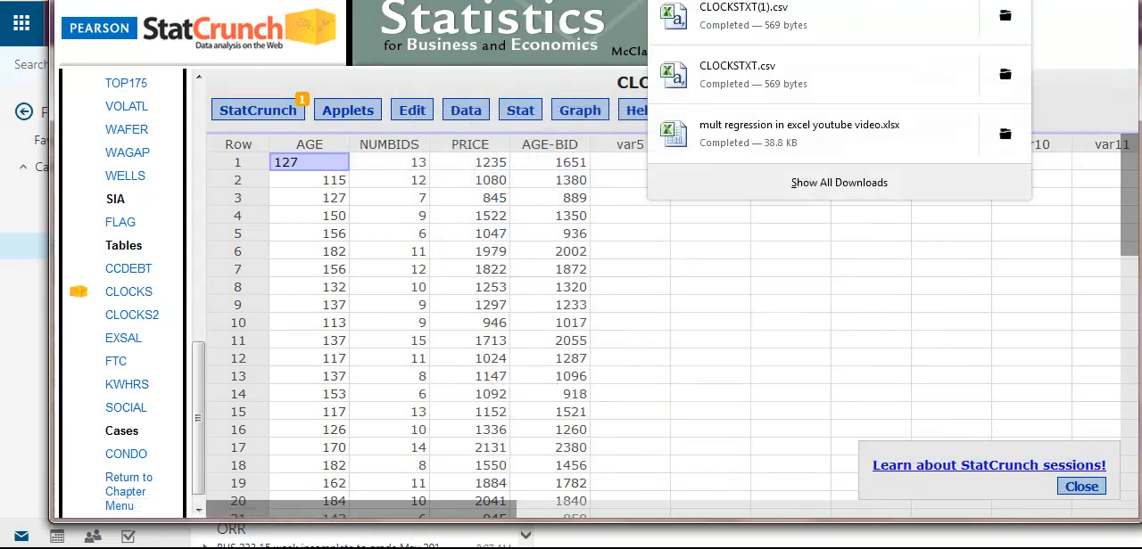
pyautogui.click(763, 20)
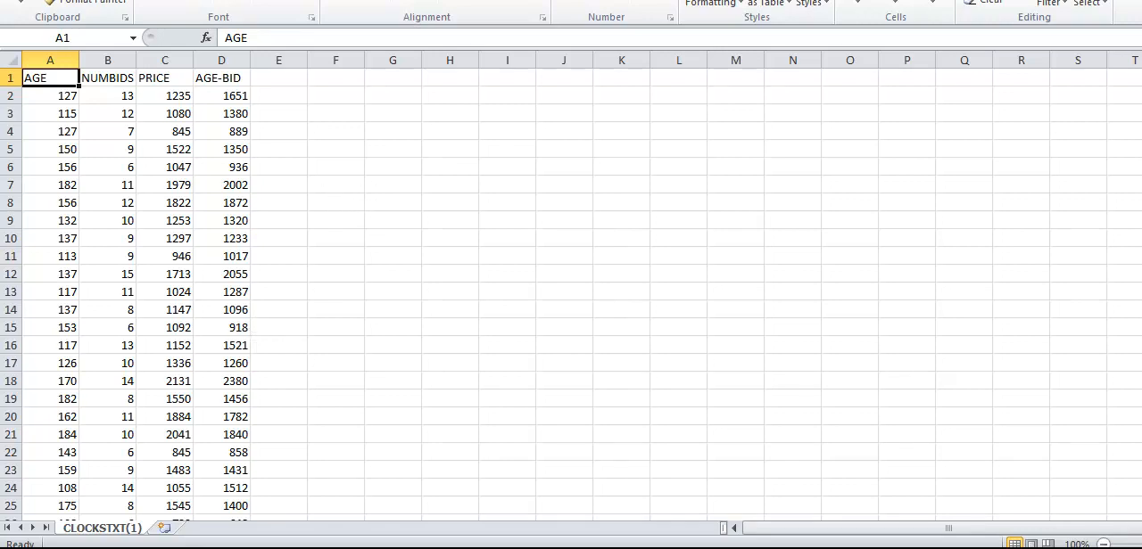
# Restore the Excel window to a smaller size, reposition it and make it taller to show more rows.
pyautogui.click(302, 0)
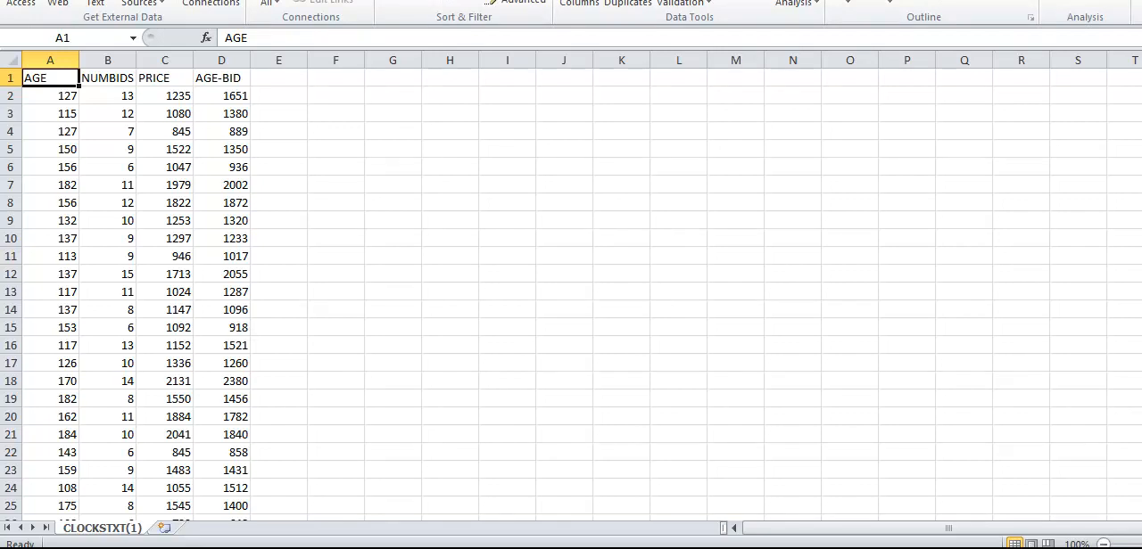
pyautogui.click(1140, 0)
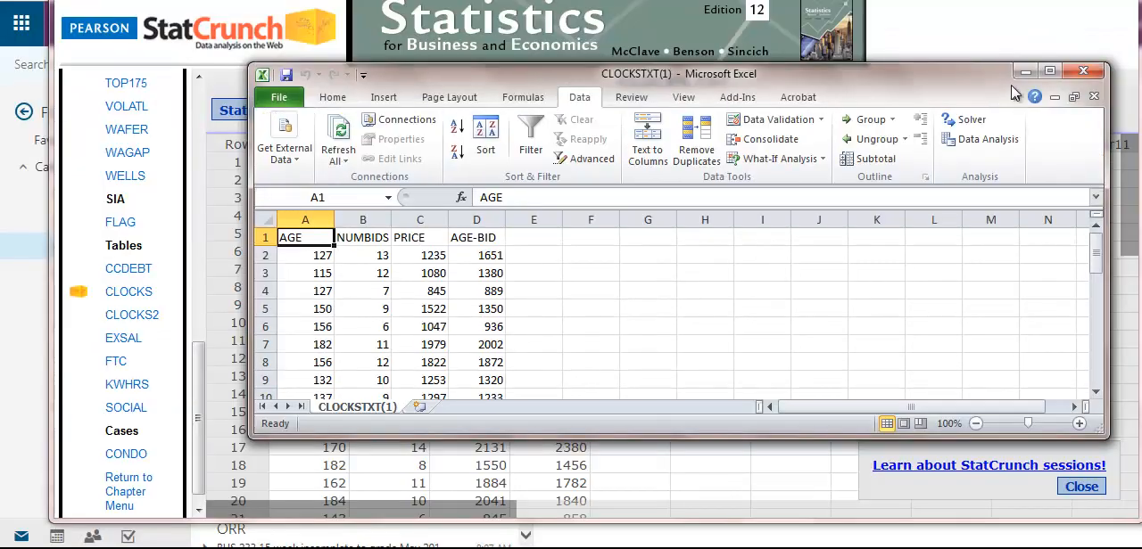
pyautogui.moveTo(954, 82); pyautogui.dragTo(721, 17)
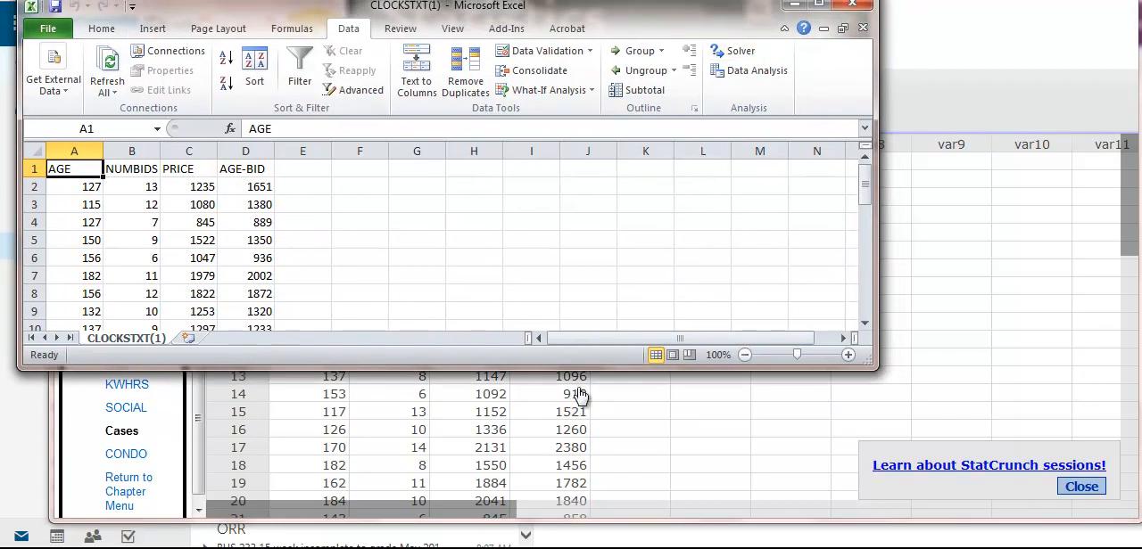
pyautogui.moveTo(580, 366); pyautogui.dragTo(564, 475)
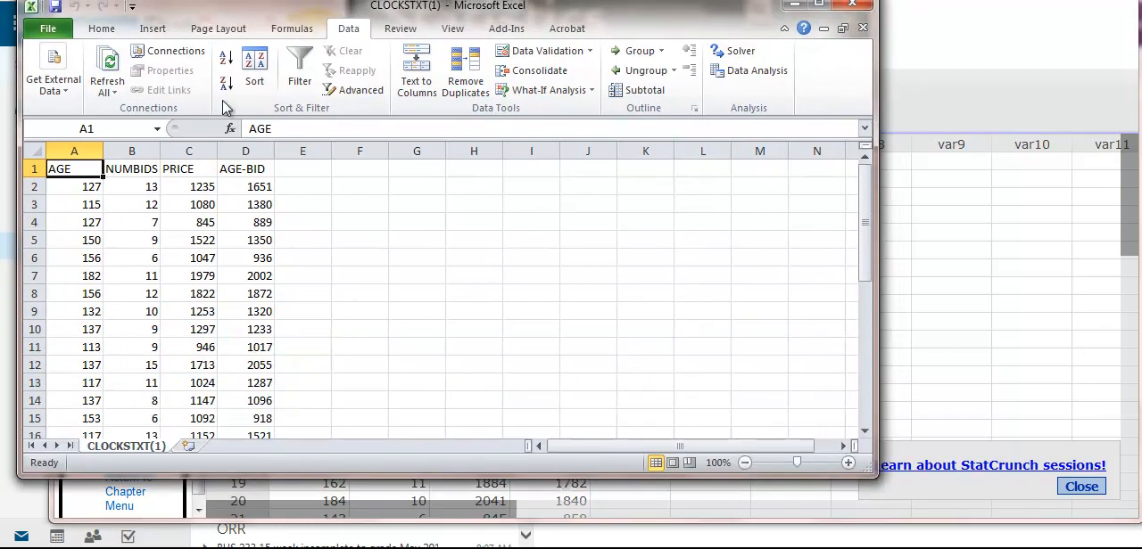
# Start the Regression tool from Excel's data analysis tools.
pyautogui.click(50, 29)
pyautogui.click(91, 32)
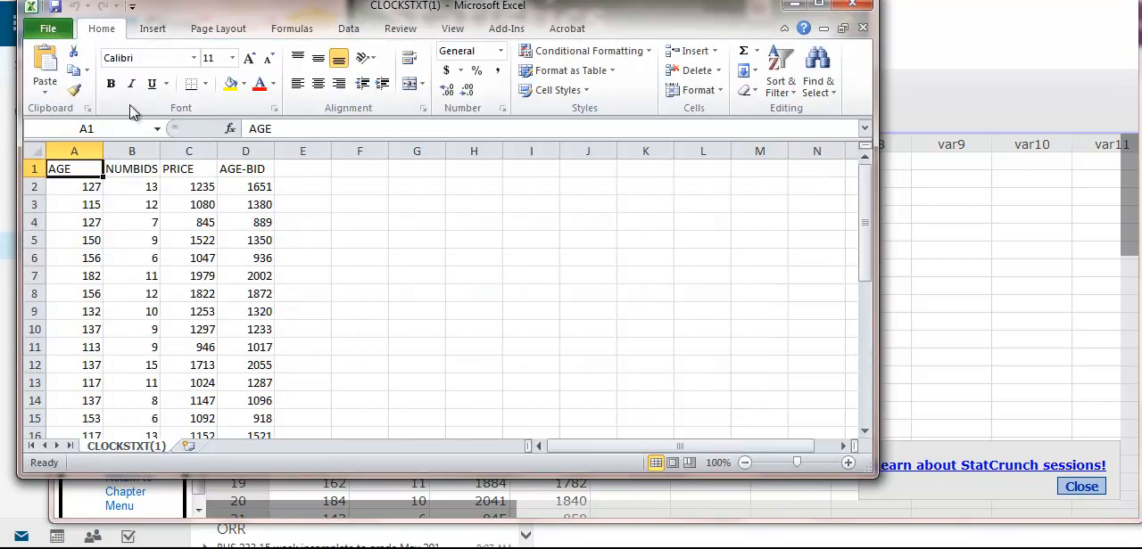
pyautogui.click(347, 31)
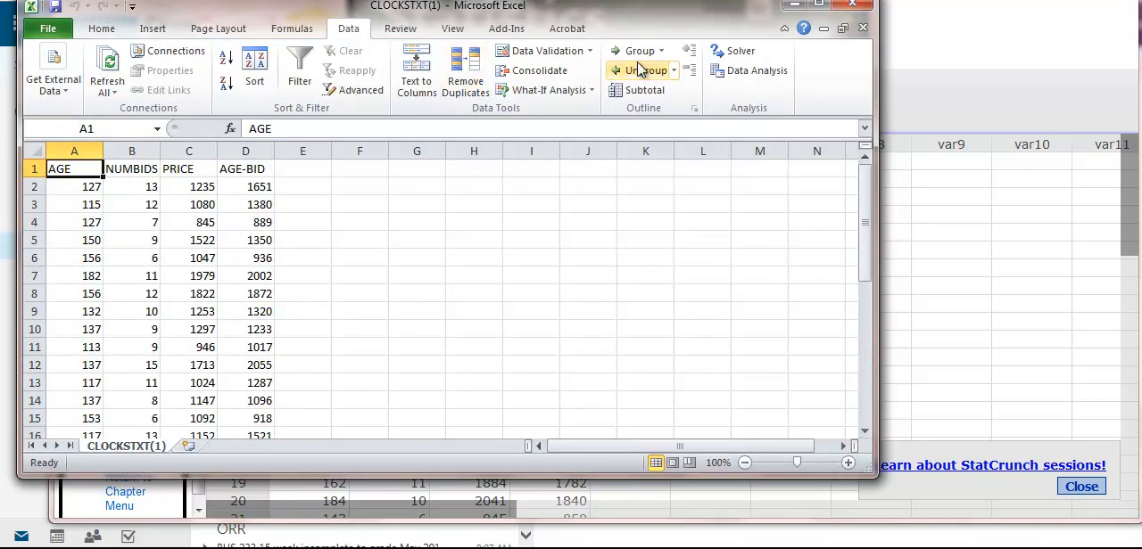
pyautogui.click(756, 71)
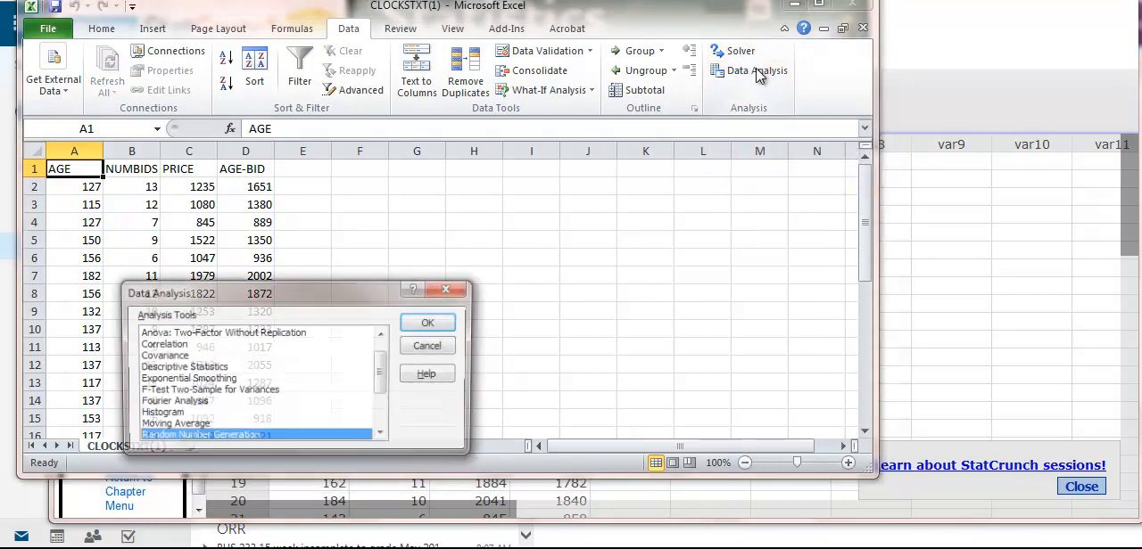
pyautogui.moveTo(329, 297); pyautogui.dragTo(468, 184)
pyautogui.moveTo(522, 259); pyautogui.dragTo(527, 301)
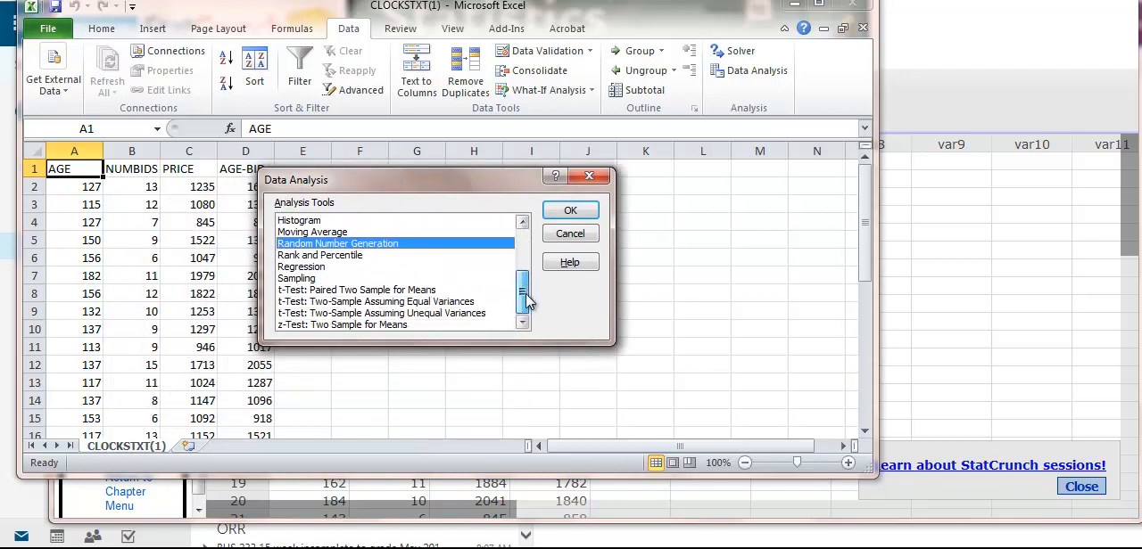
pyautogui.click(312, 268)
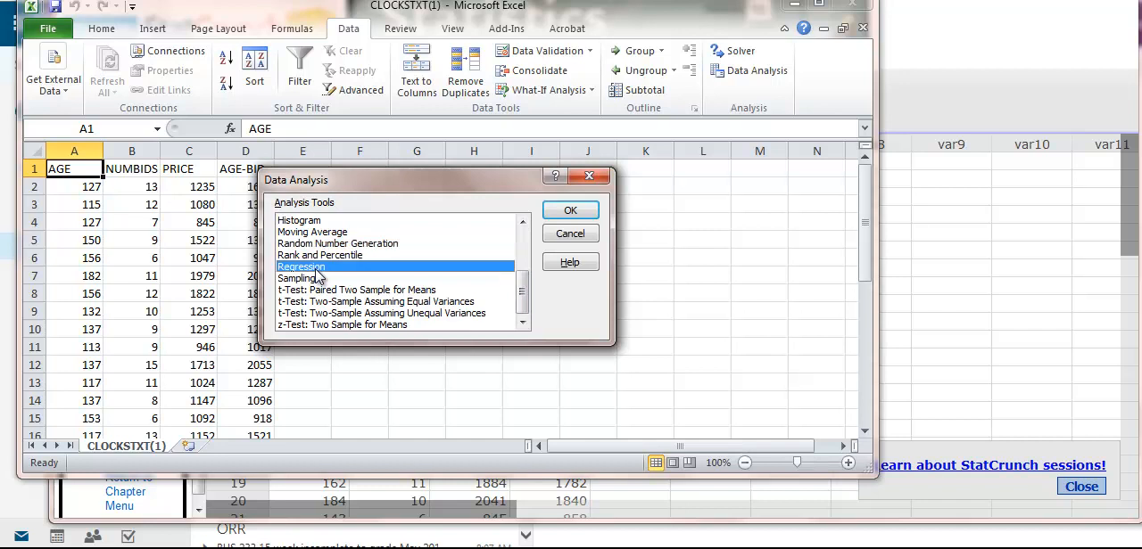
pyautogui.click(570, 211)
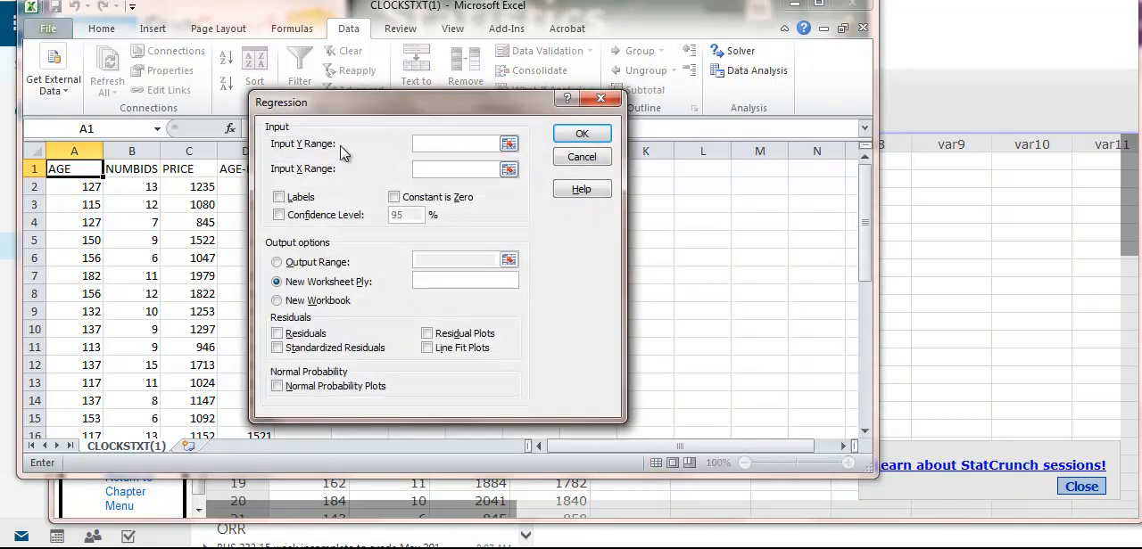
# Set the regression's Input Y Range to the PRICE values in C2:C33.
pyautogui.click(509, 144)
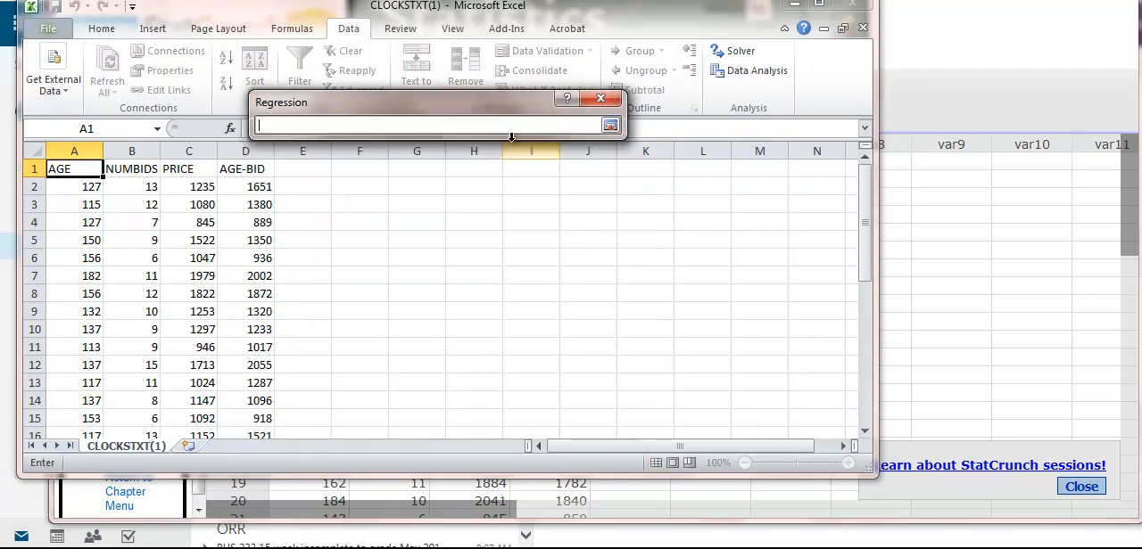
pyautogui.moveTo(191, 188); pyautogui.dragTo(236, 409)
pyautogui.click(610, 126)
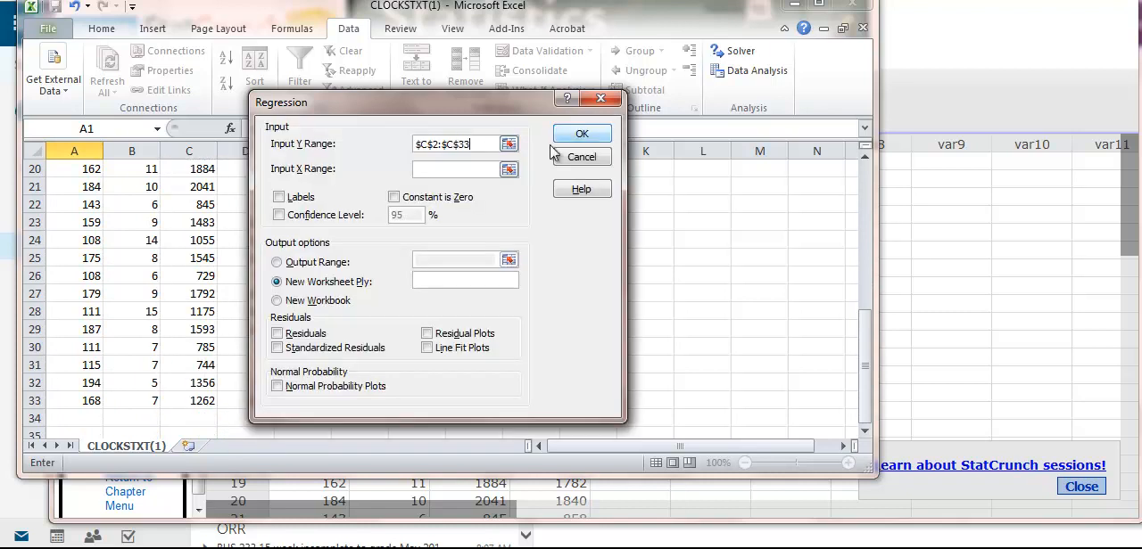
# Set the regression's Input X Range to A2:B33 and run it with the output on a new worksheet.
pyautogui.click(507, 170)
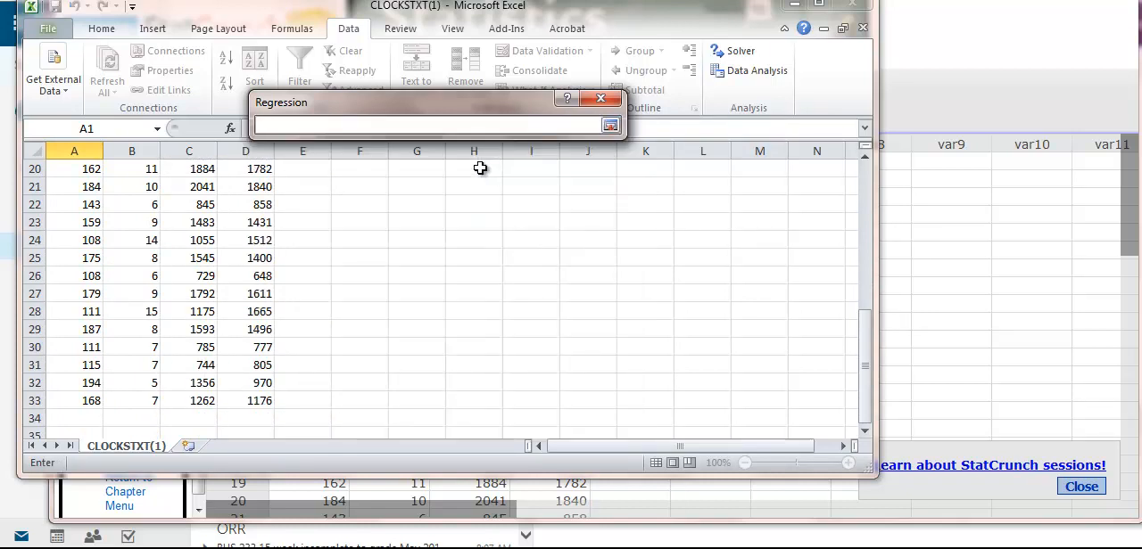
pyautogui.scroll(3, 93, 206)
pyautogui.scroll(3, 94, 206)
pyautogui.moveTo(86, 188); pyautogui.dragTo(141, 402)
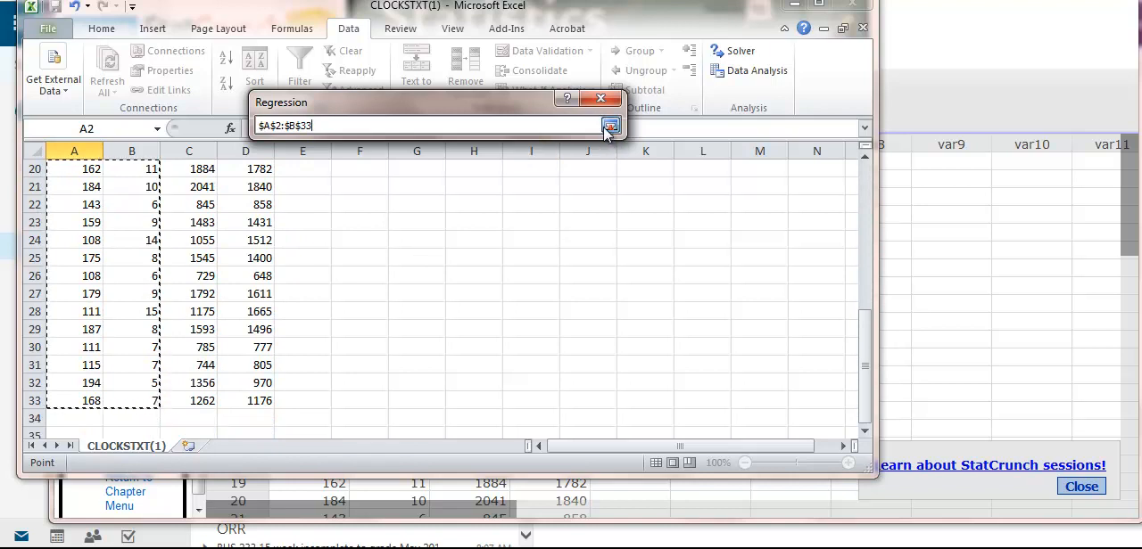
pyautogui.click(610, 125)
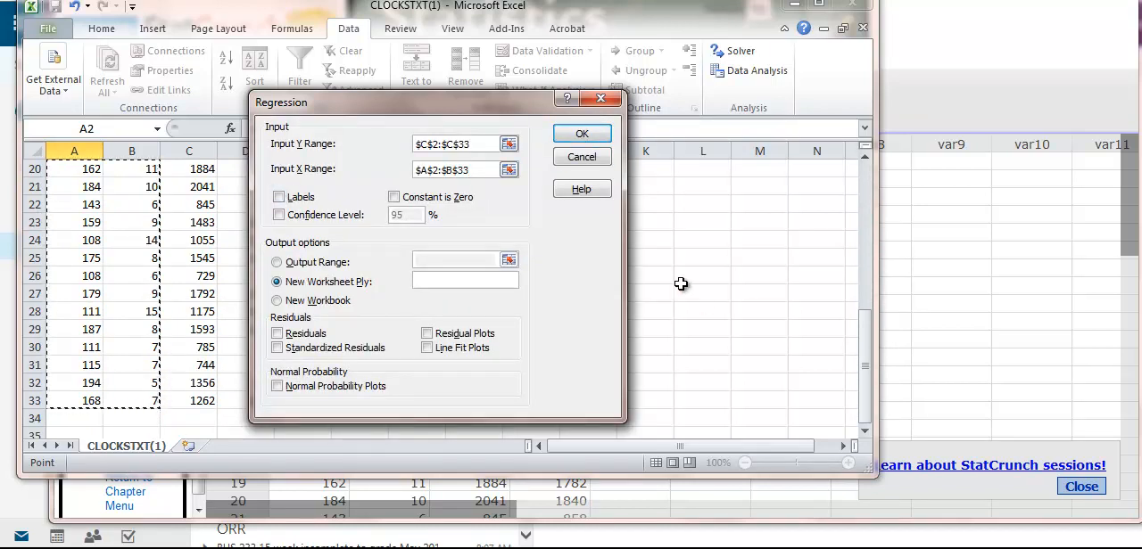
pyautogui.click(585, 136)
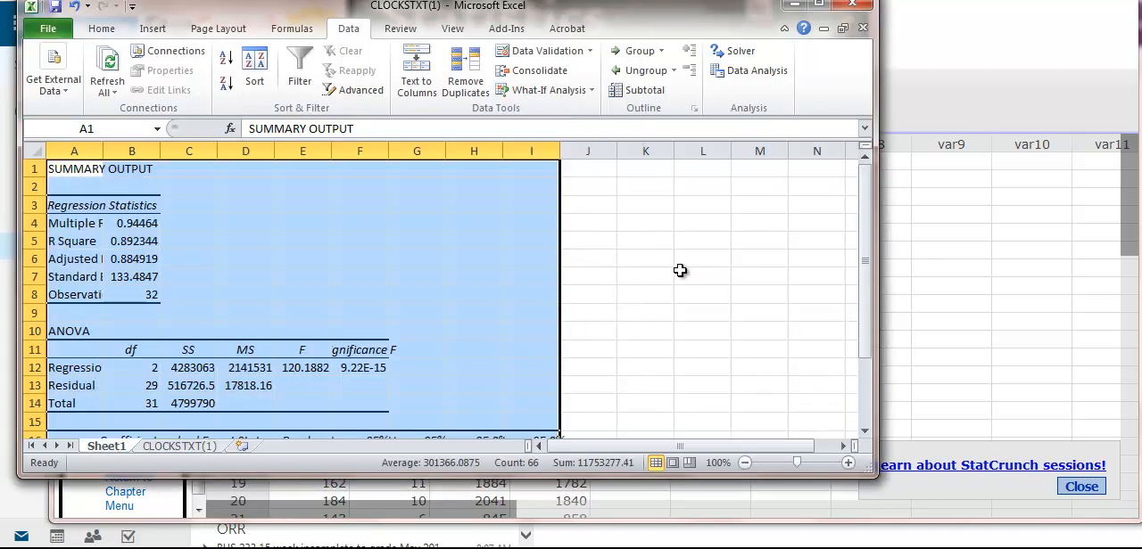
# Enlarge the Excel window and examine the regression summary output, from the regression statistics and ANOVA table through the coefficients.
pyautogui.click(866, 202)
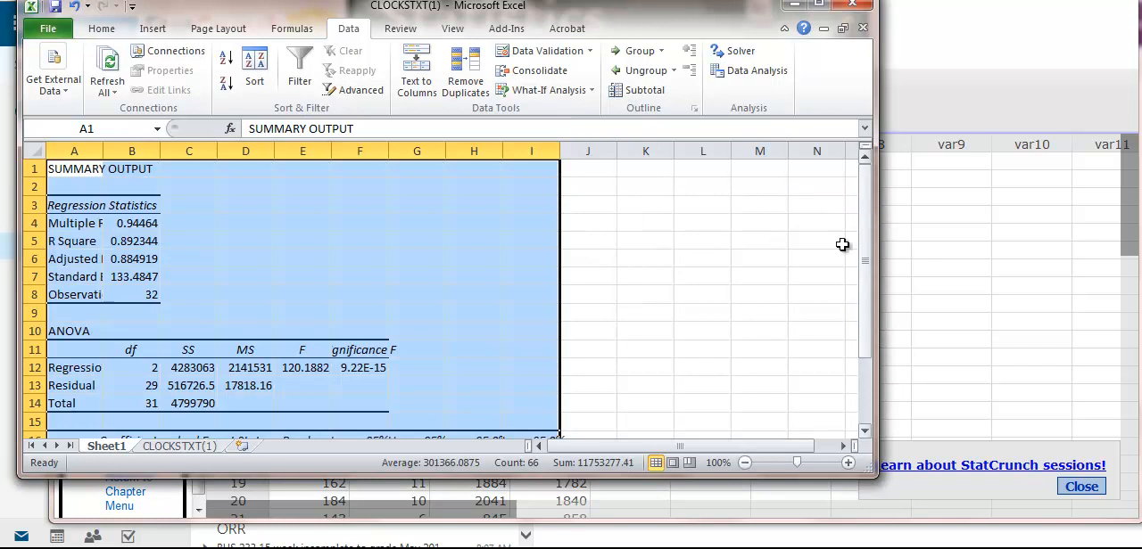
pyautogui.moveTo(876, 477); pyautogui.dragTo(998, 526)
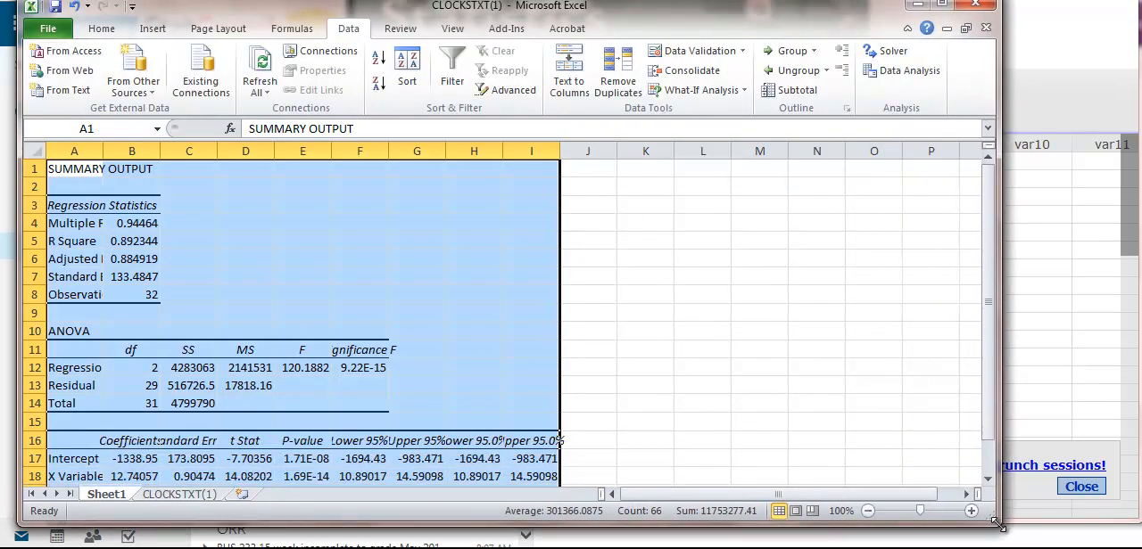
pyautogui.click(988, 312)
pyautogui.moveTo(988, 313); pyautogui.dragTo(988, 376)
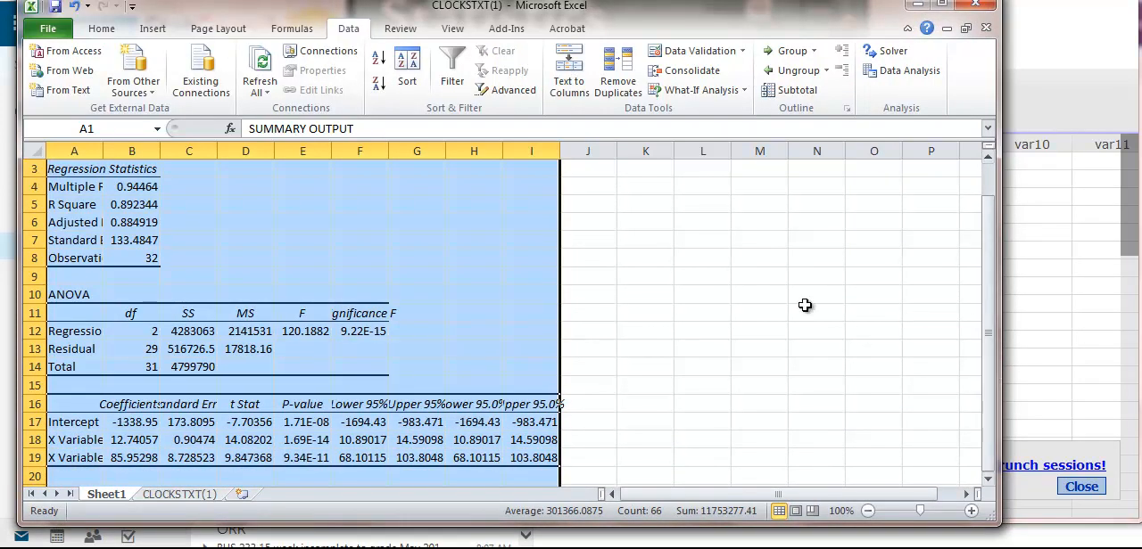
pyautogui.scroll(1, 793, 289)
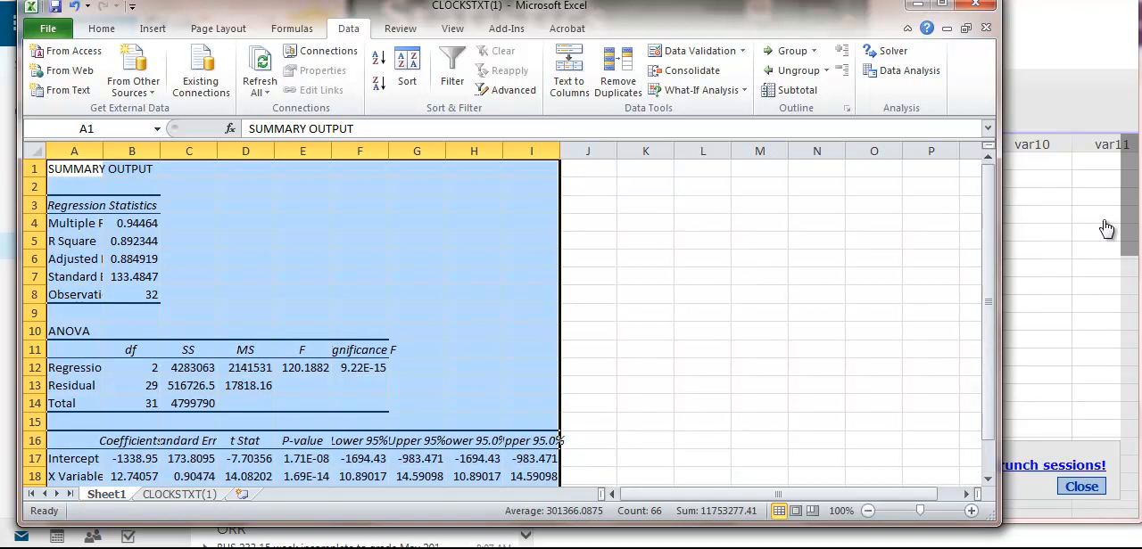
pyautogui.moveTo(989, 232); pyautogui.dragTo(989, 250)
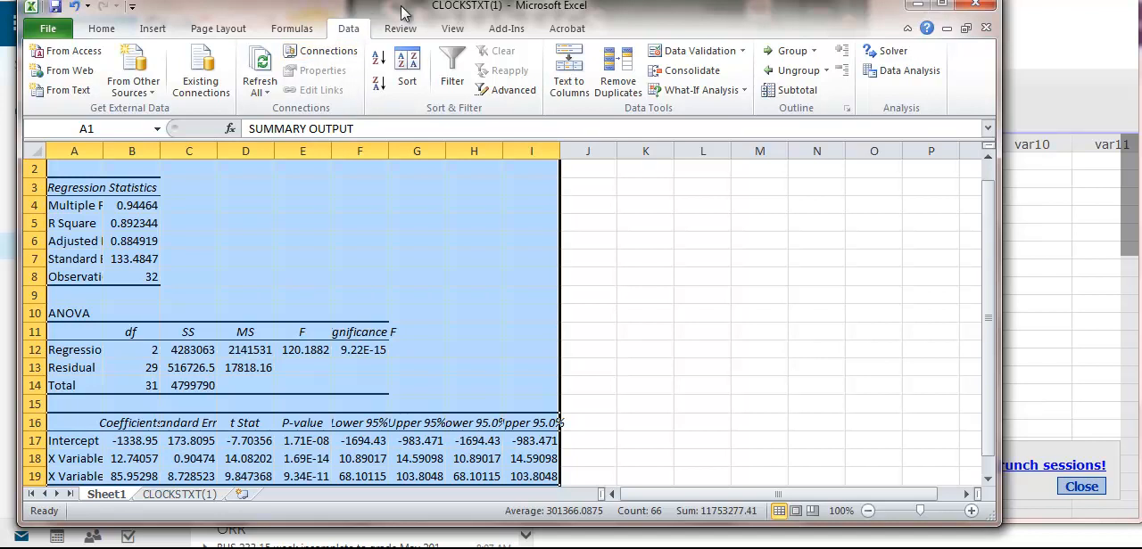
# Switch to the Pearson eText, go on from page 671 to page 672 and find Example 12.2 on interpreting the β estimates.
pyautogui.hotkey('alt', 'Tab')
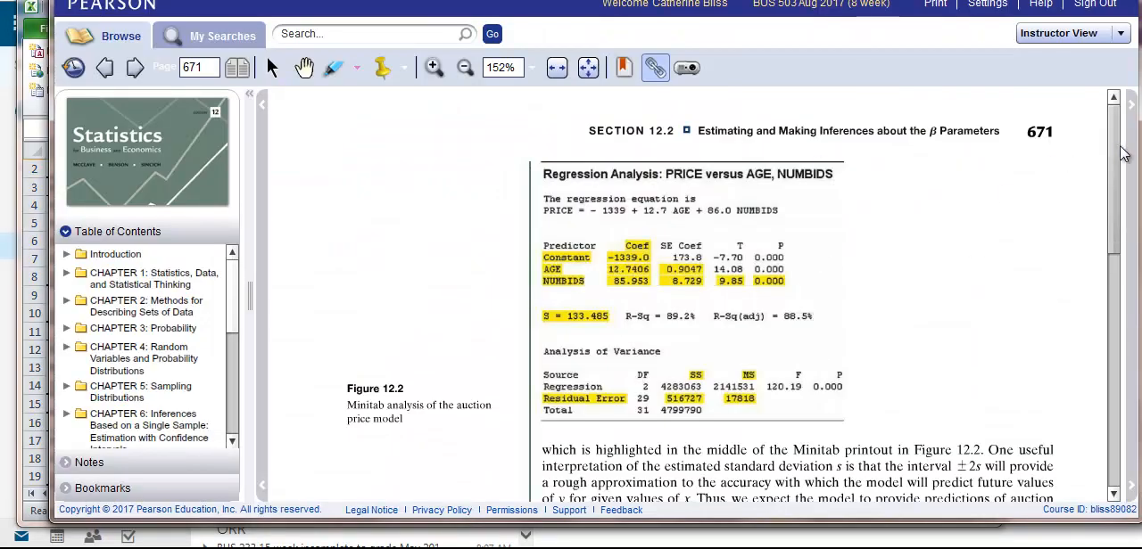
pyautogui.scroll(-3, 1104, 208)
pyautogui.scroll(-10, 1104, 208)
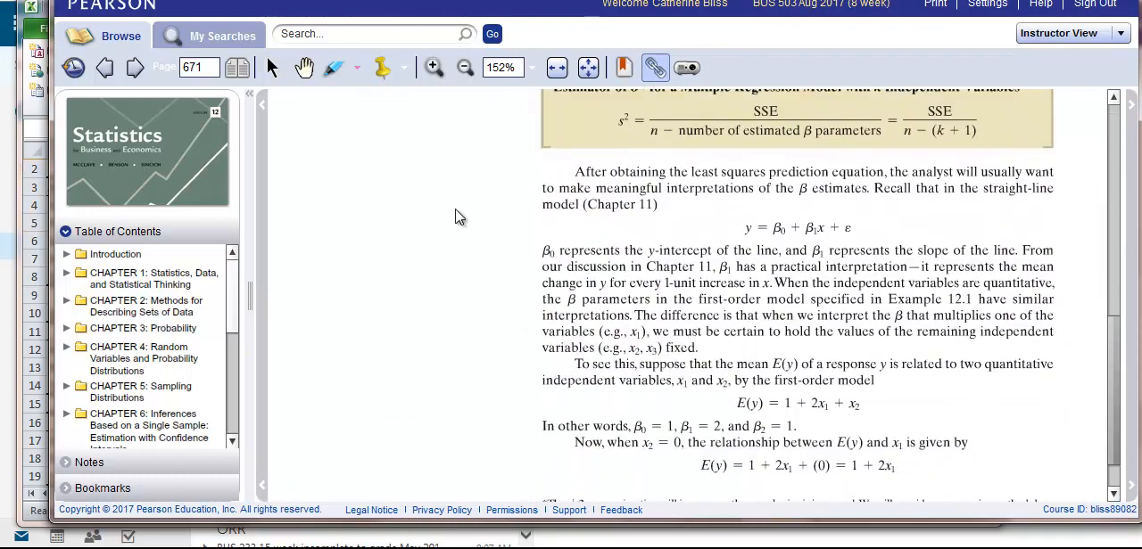
pyautogui.click(134, 67)
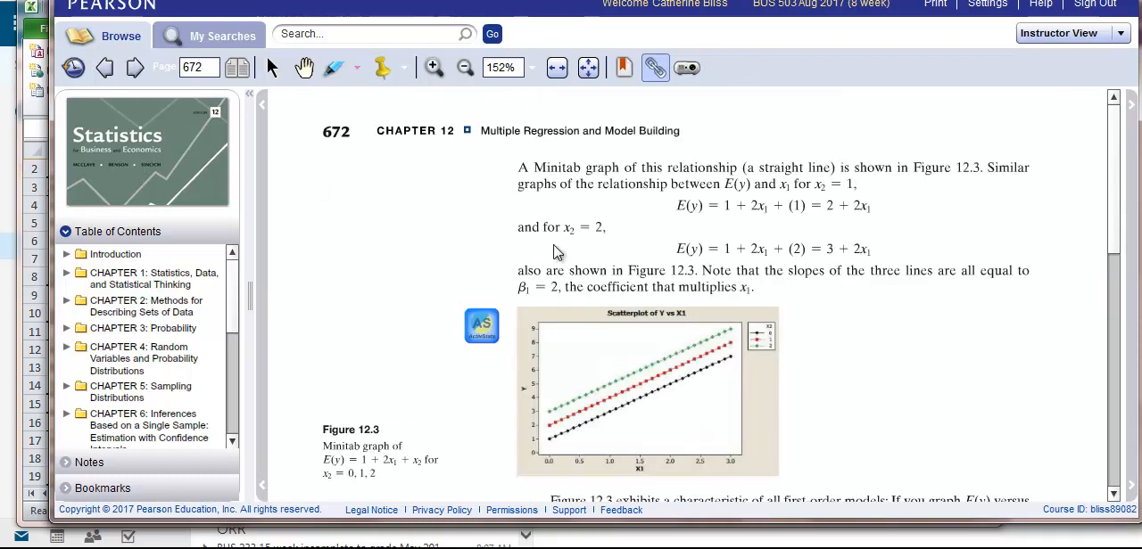
pyautogui.moveTo(1109, 168); pyautogui.dragTo(1113, 375)
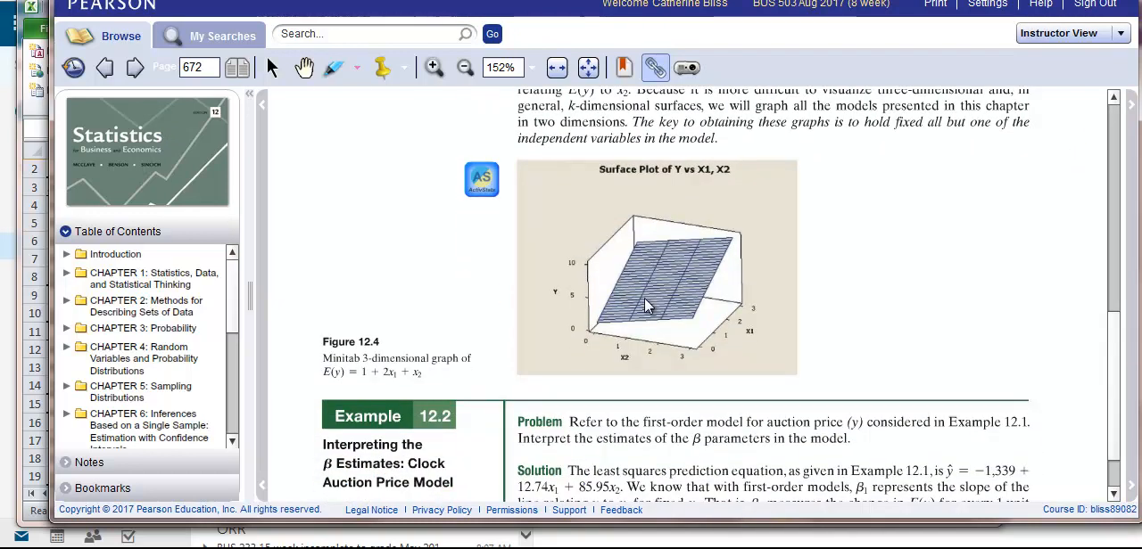